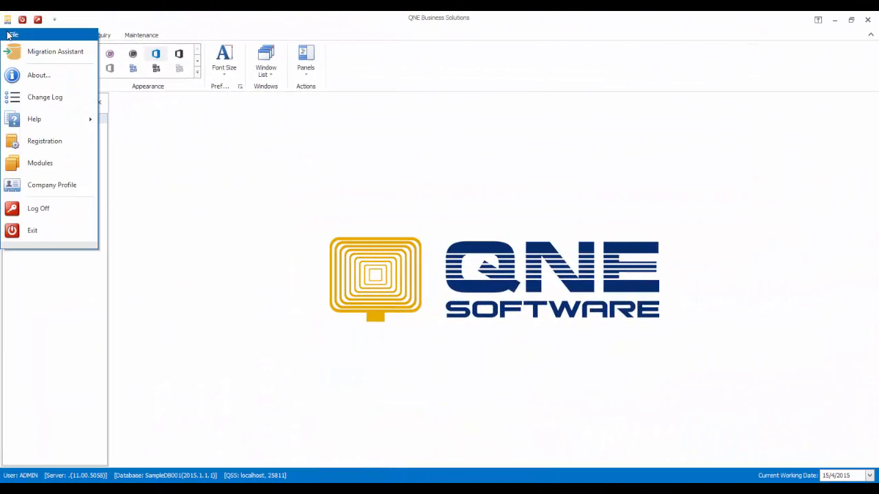
# Enable Credit Control in the Module Manager and save the module settings.
pyautogui.click(40, 163)
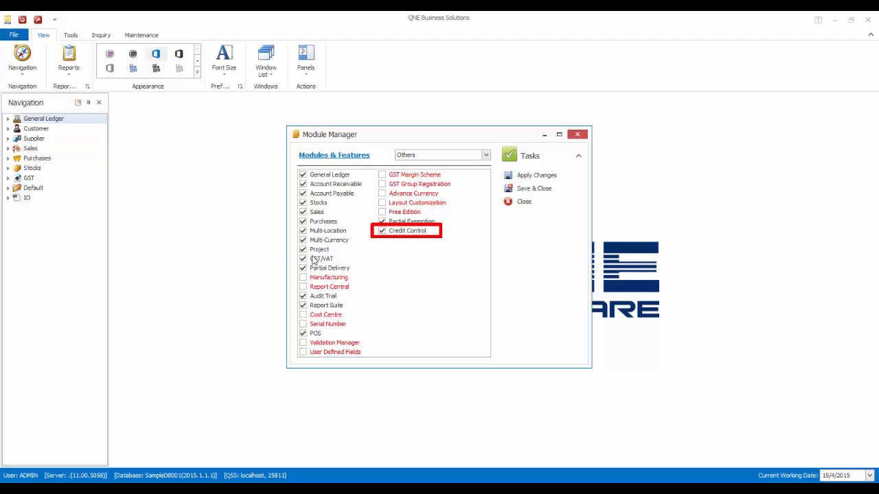
pyautogui.click(534, 188)
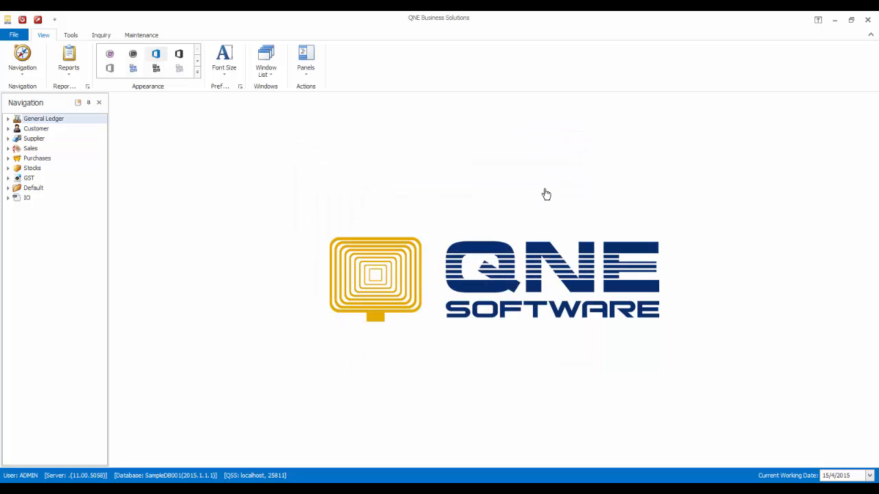
# Show the Credit Control settings of customer 700-B002 BEST SOLUTION SDN. BHD.
pyautogui.click(7, 128)
pyautogui.doubleClick(47, 138)
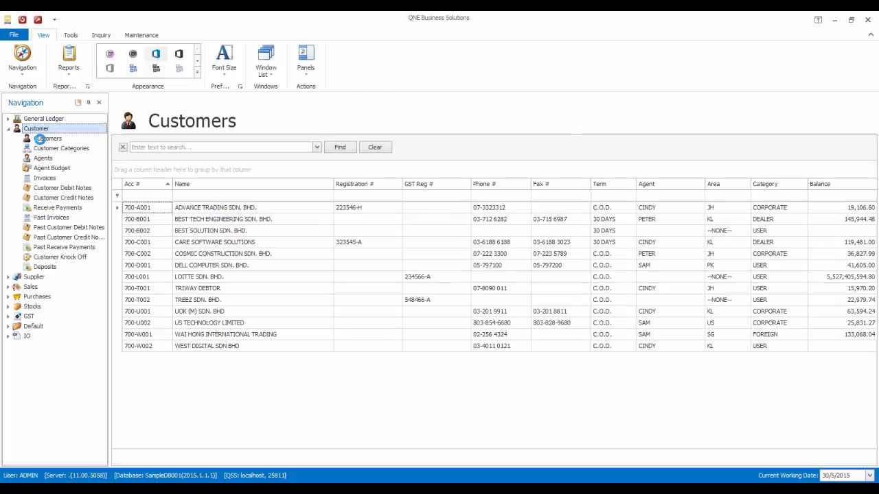
pyautogui.click(215, 230)
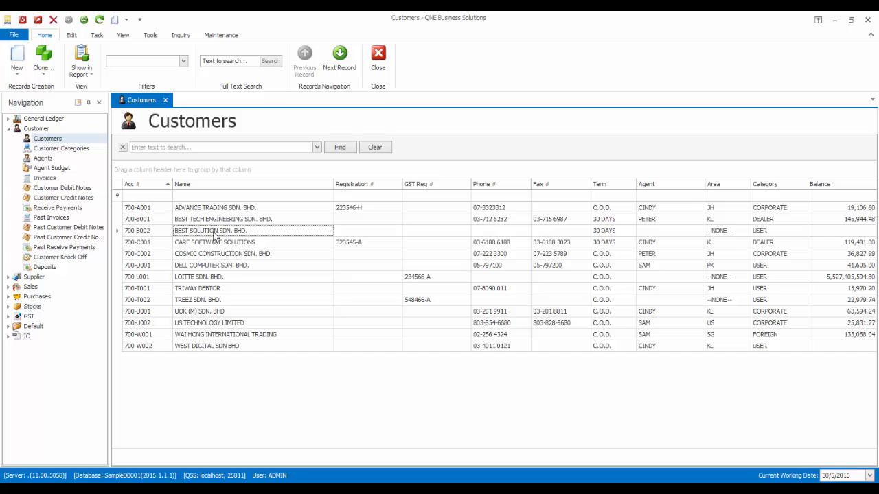
pyautogui.doubleClick(215, 231)
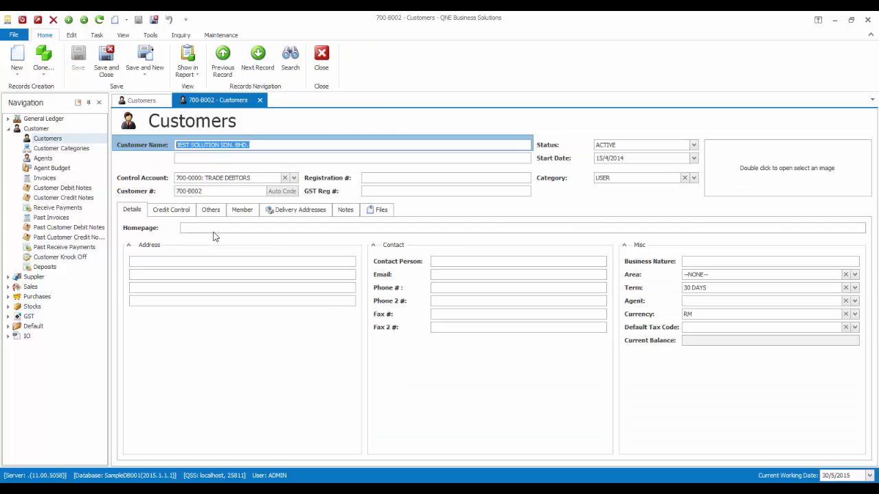
pyautogui.click(173, 210)
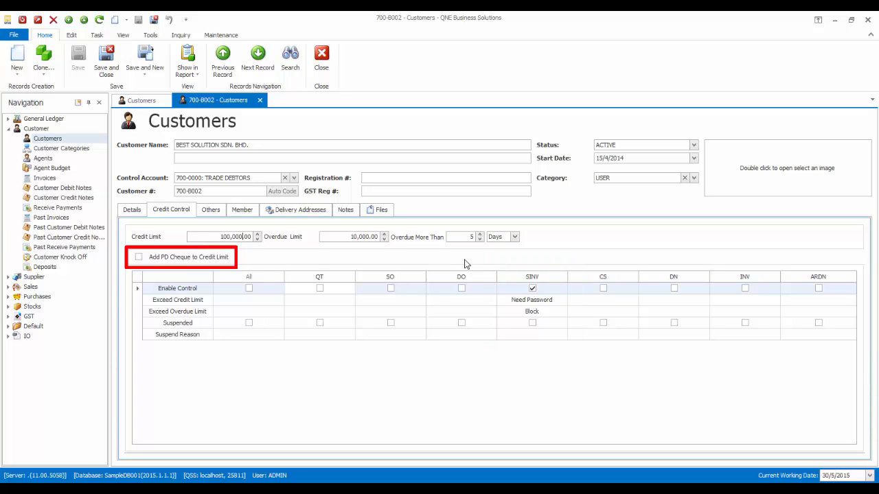
# Count PD cheques toward the limit; sales invoices Need Password over credit limit, Block over overdue limit.
pyautogui.click(139, 257)
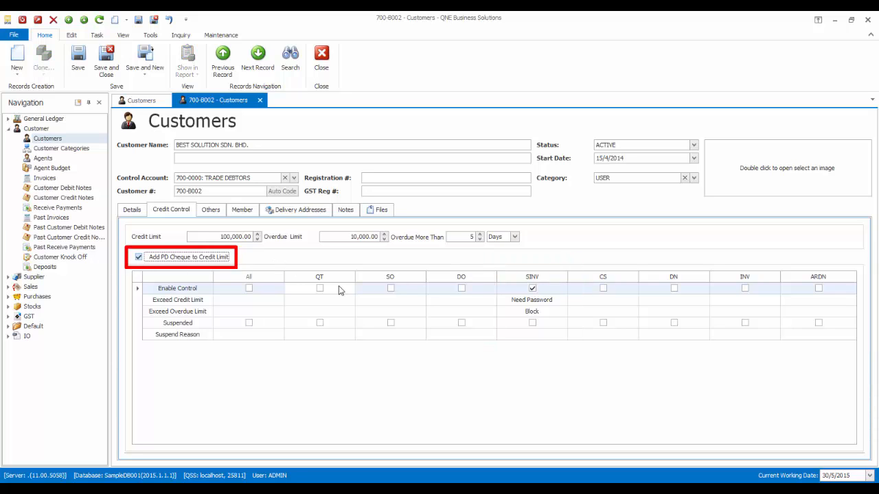
pyautogui.click(554, 300)
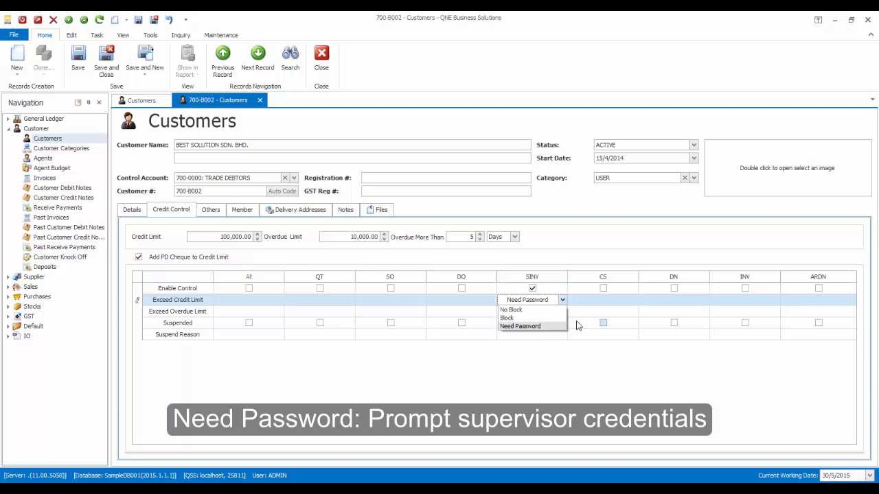
pyautogui.click(546, 327)
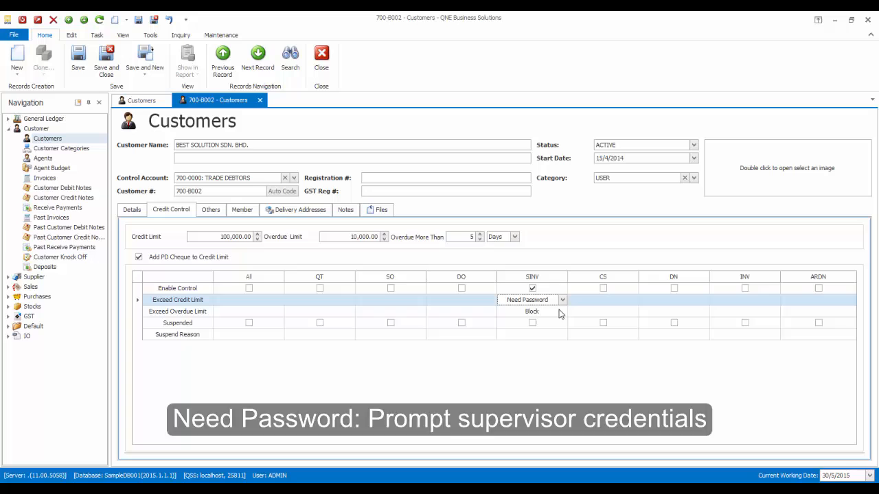
pyautogui.click(559, 314)
pyautogui.click(562, 312)
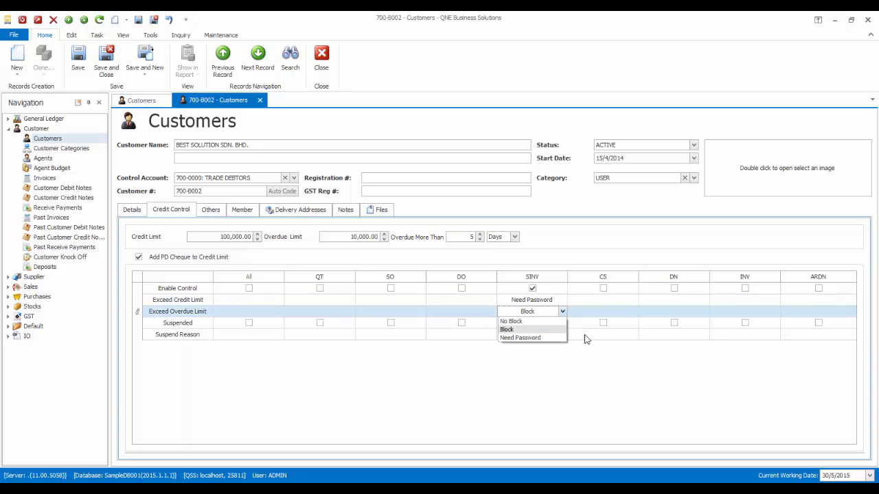
pyautogui.click(588, 342)
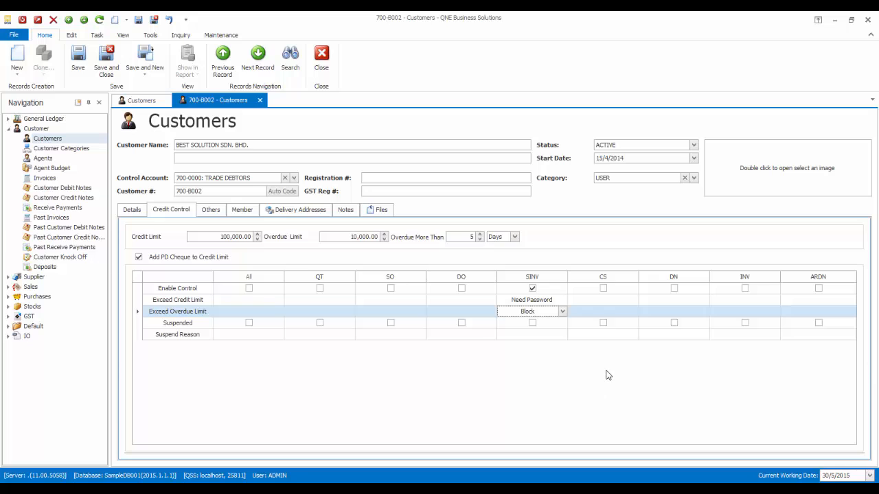
# Toggle the sales-invoice suspension off again and confirm Need Password for credit-limit breaches.
pyautogui.click(532, 323)
pyautogui.write('Dealership Terminated')
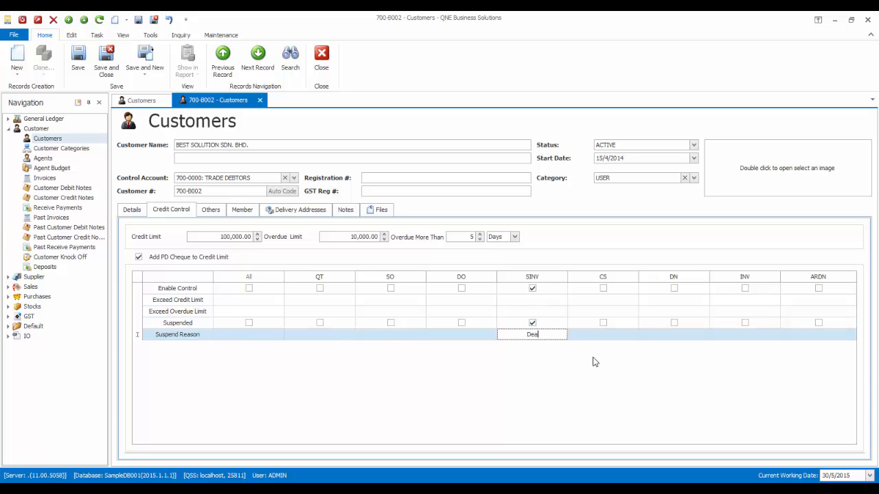
pyautogui.click(532, 322)
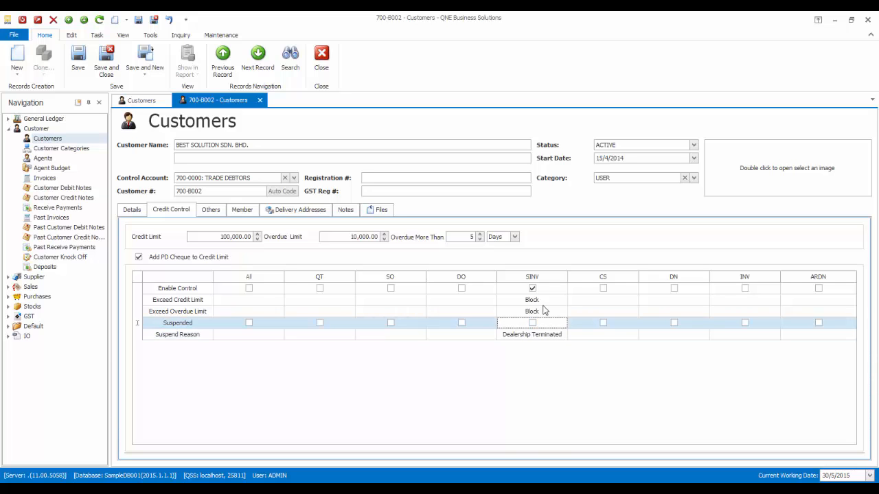
pyautogui.click(532, 300)
pyautogui.click(529, 316)
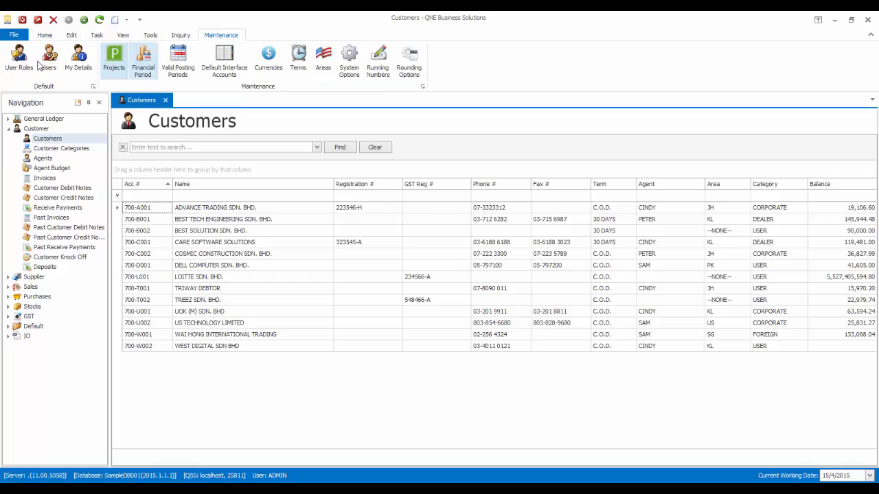
# Show the Junior_Sales role's Credit Control permissions with every sales document ticked.
pyautogui.click(18, 58)
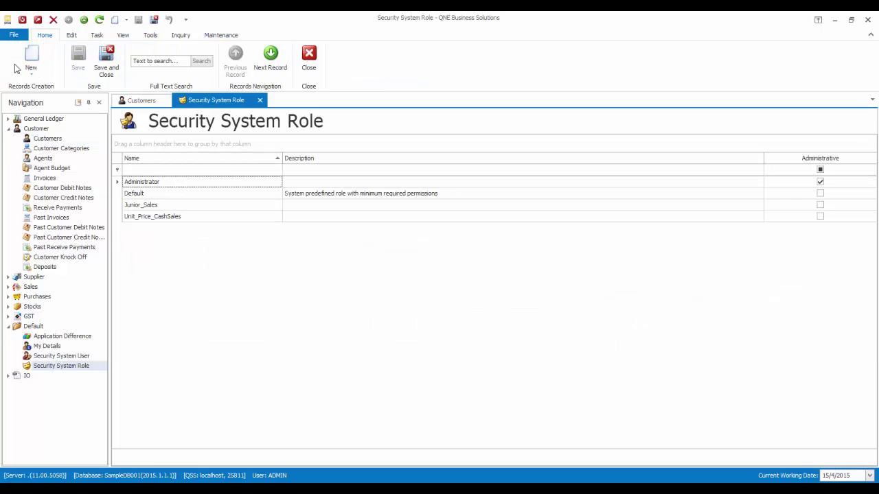
pyautogui.doubleClick(149, 205)
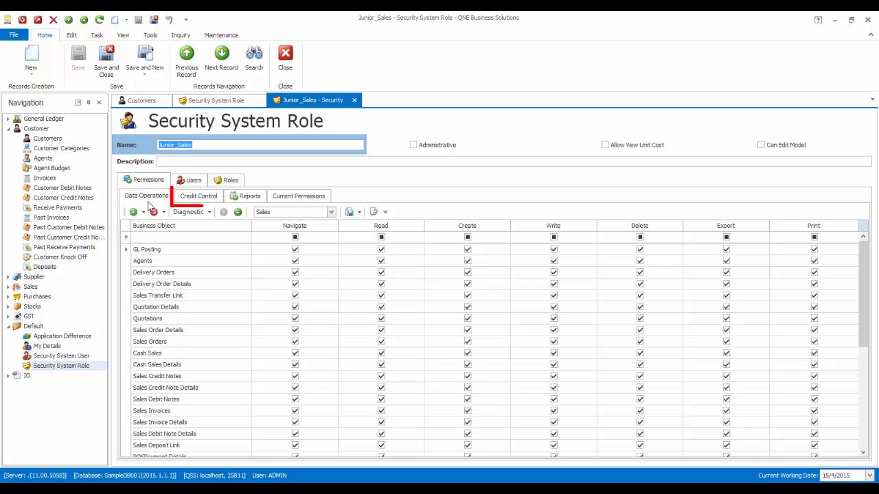
pyautogui.click(198, 196)
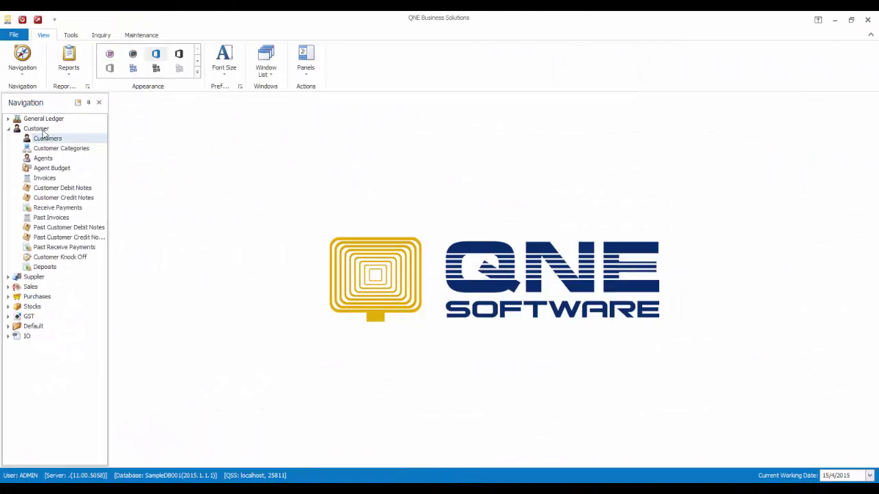
# Start a new sales invoice billed to BEST SOLUTION SDN. BHD.
pyautogui.click(11, 129)
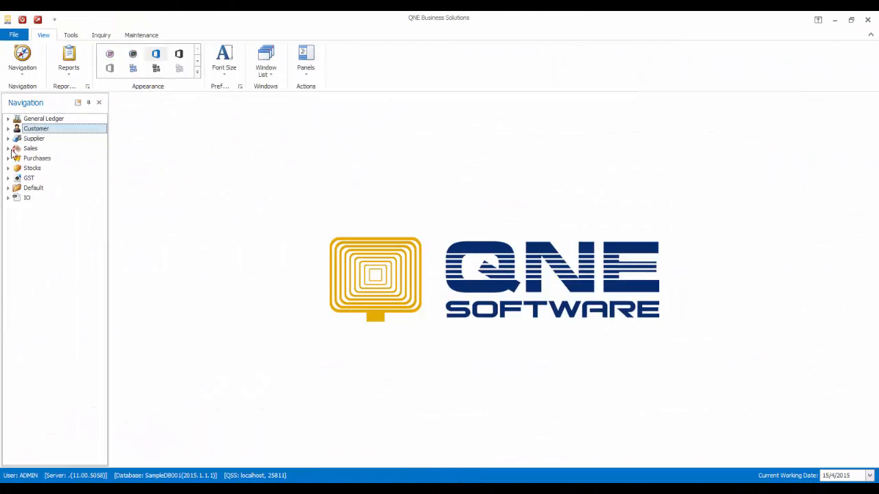
pyautogui.click(10, 148)
pyautogui.click(51, 187)
pyautogui.click(17, 58)
pyautogui.click(373, 182)
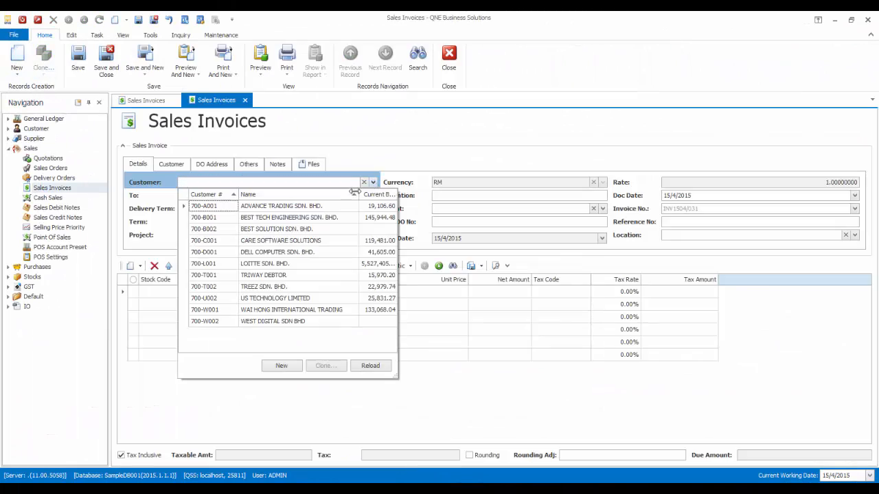
pyautogui.click(288, 234)
# Add an ASUS-MB line and change its unit price to 90,000.00.
pyautogui.click(172, 292)
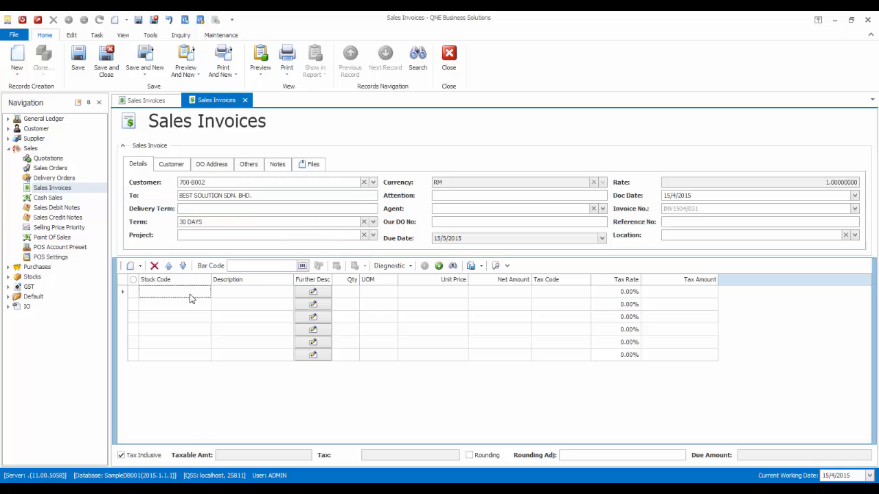
pyautogui.click(206, 292)
pyautogui.click(252, 161)
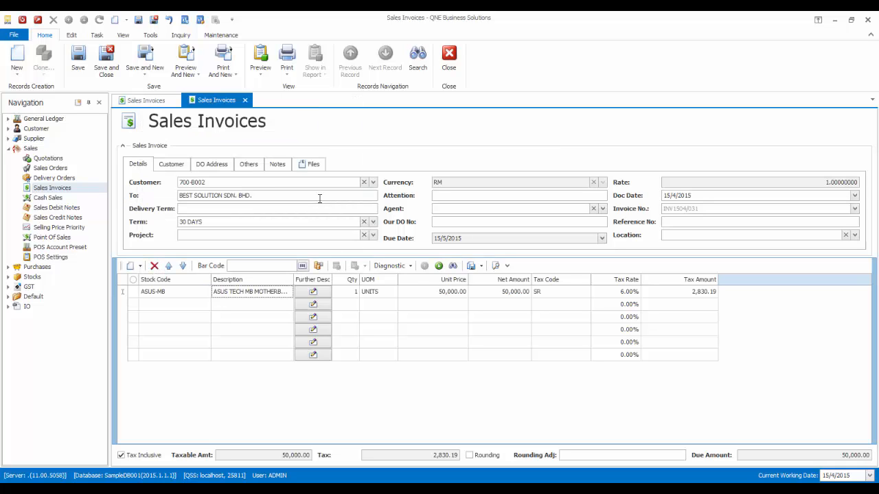
pyautogui.click(440, 292)
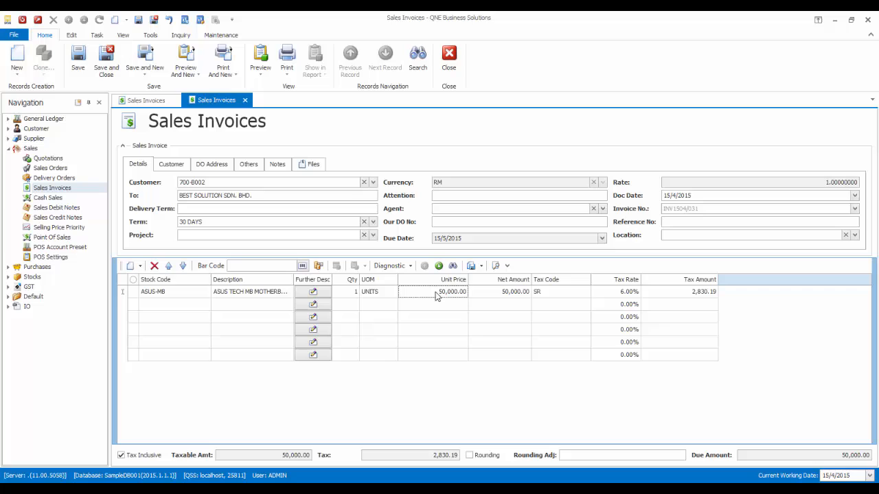
pyautogui.click(435, 292)
pyautogui.moveTo(431, 292); pyautogui.dragTo(437, 292)
pyautogui.write('9')
pyautogui.click(443, 341)
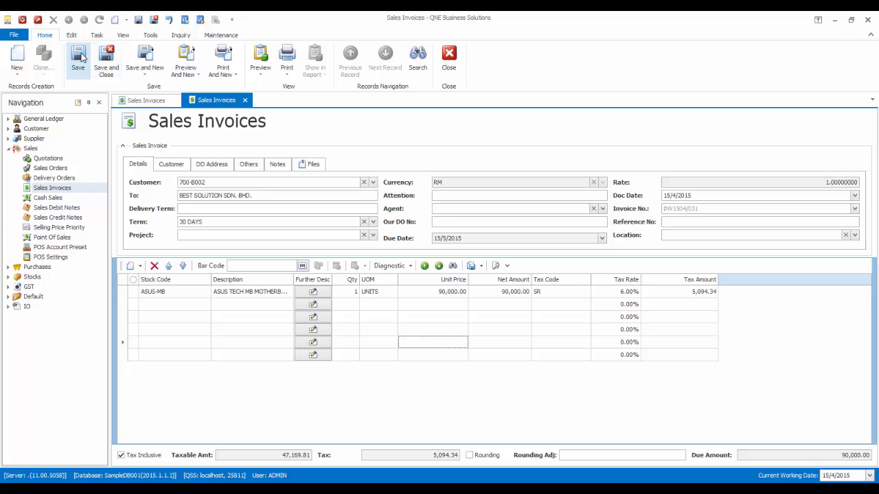
# Save the invoice and return to the Sales Invoices list.
pyautogui.click(146, 58)
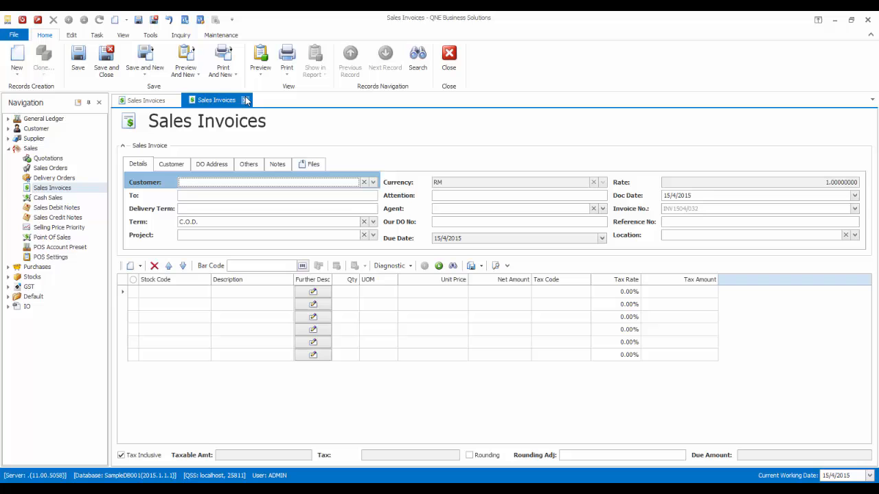
pyautogui.click(246, 101)
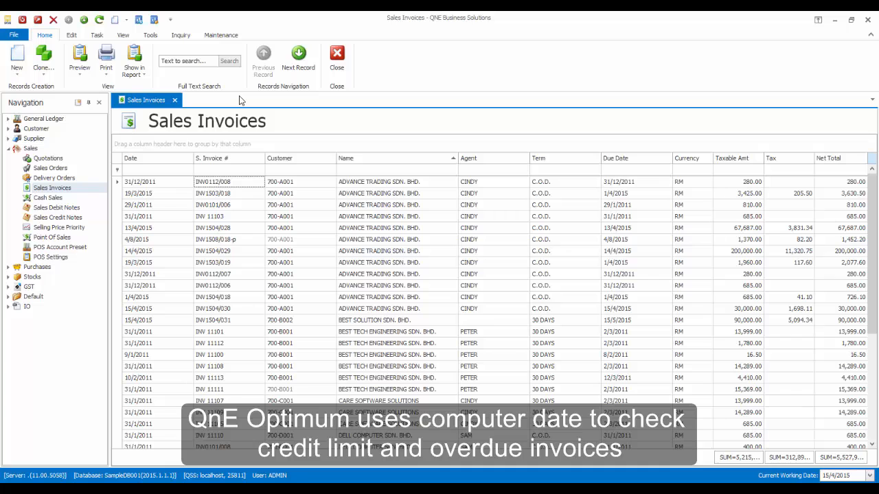
# Change the computer's date from 15 April 2015 to 1 May 2015 in Windows Date and Time.
pyautogui.click(845, 481)
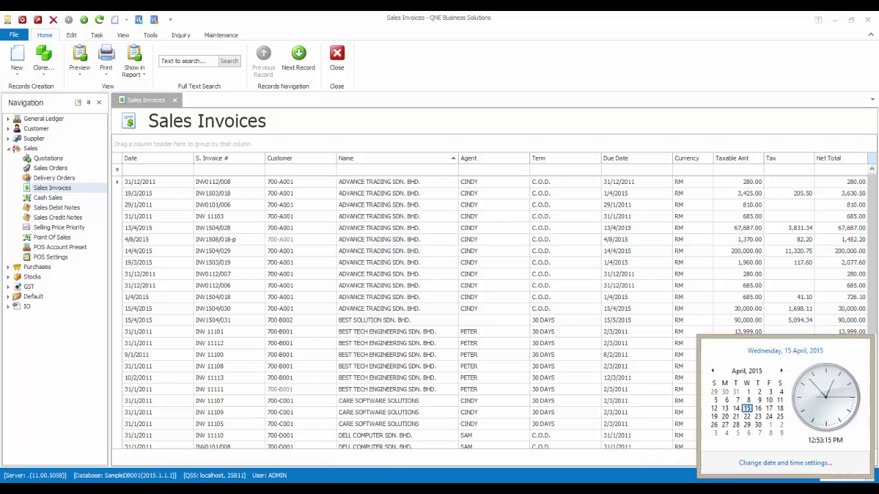
pyautogui.click(785, 462)
pyautogui.click(285, 240)
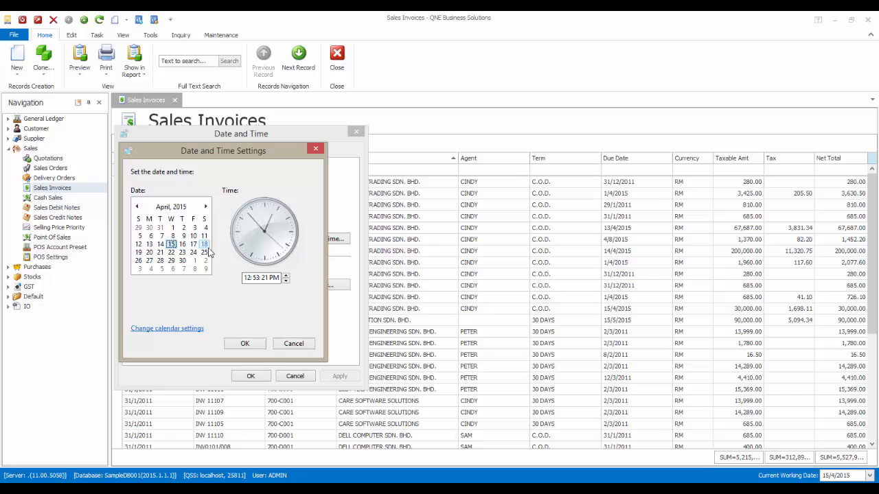
pyautogui.click(205, 207)
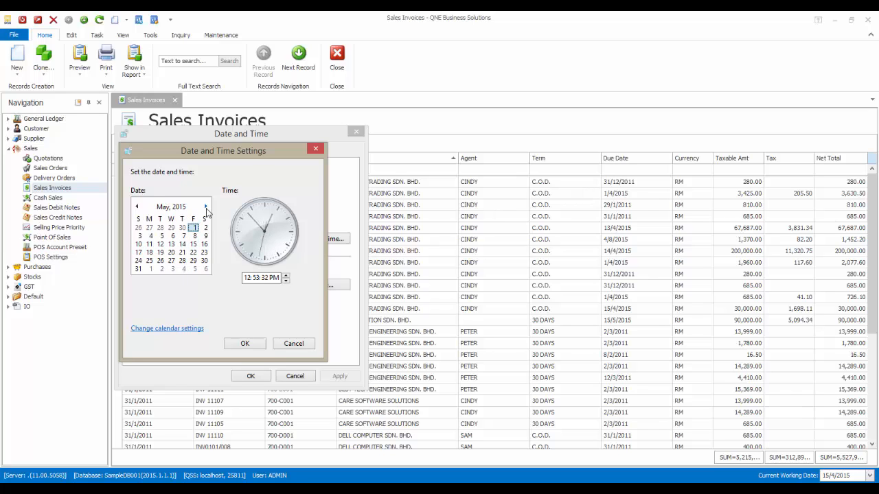
pyautogui.click(193, 227)
pyautogui.click(244, 344)
pyautogui.click(251, 376)
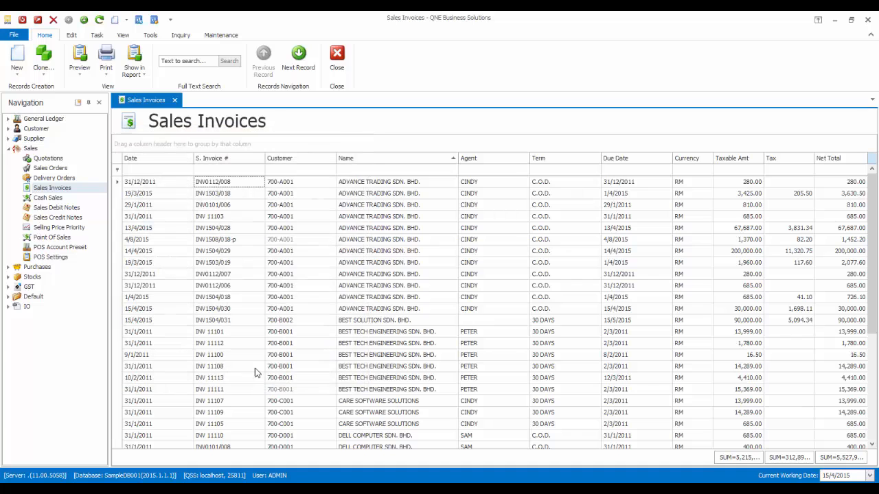
# Create a new invoice for BEST SOLUTION SDN. BHD. with one AZ56K-EXT modem line worth 90,000.00.
pyautogui.click(16, 58)
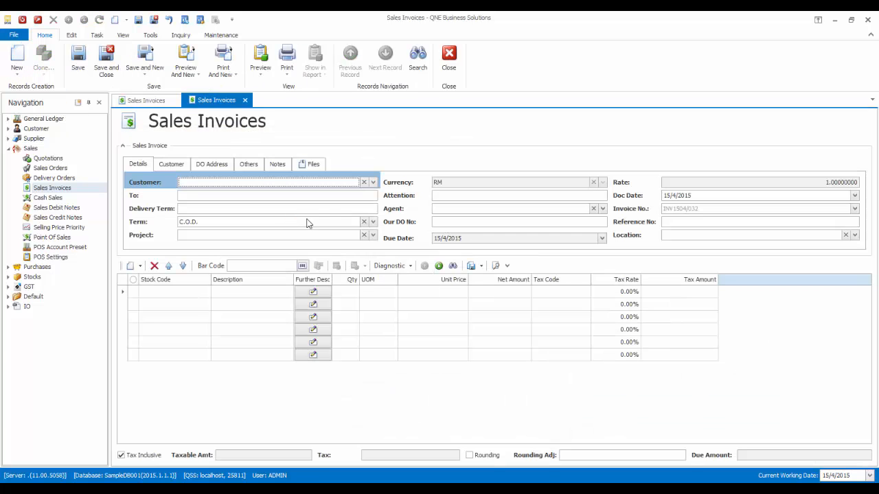
pyautogui.click(373, 182)
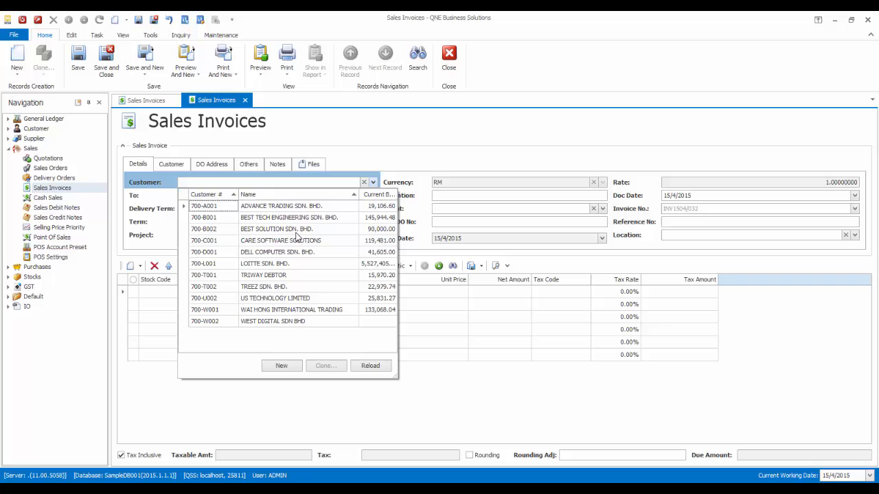
pyautogui.click(276, 229)
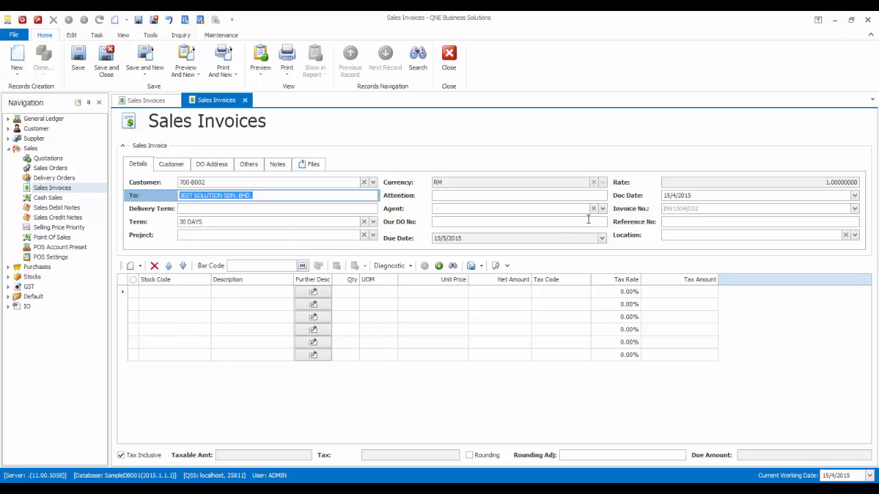
pyautogui.click(172, 292)
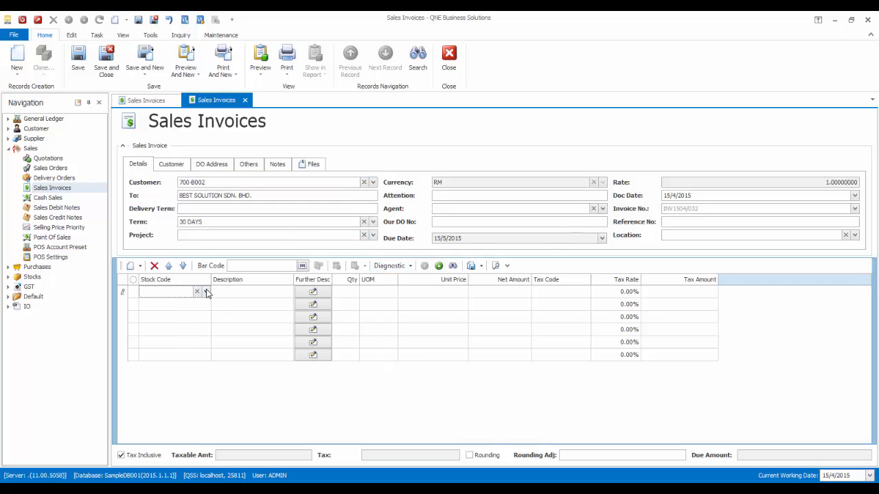
pyautogui.click(206, 292)
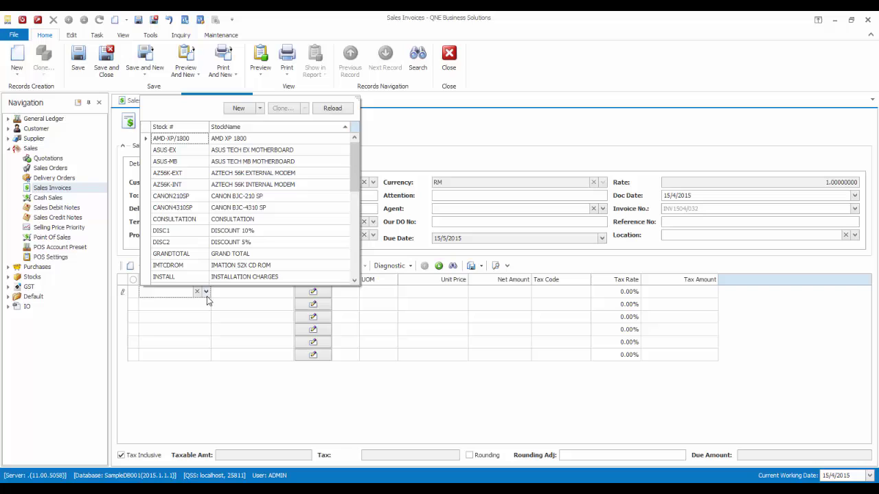
pyautogui.click(238, 173)
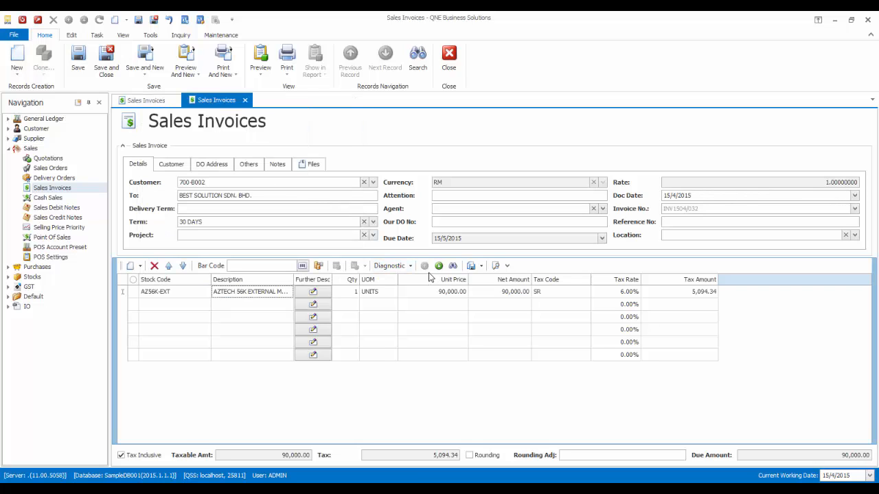
# Attempt to save the over-limit invoice, raising the Credit Limit Violation dialog demanding credentials.
pyautogui.click(78, 59)
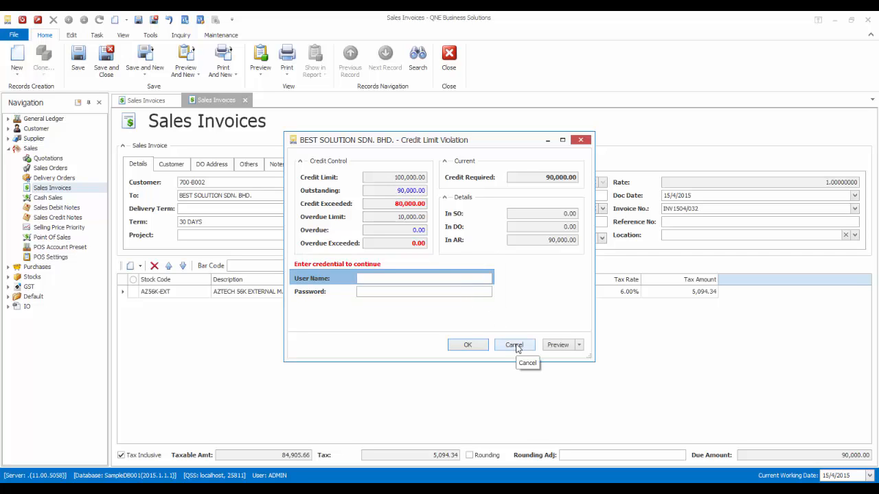
# Cancel the credit-limit warning and discard the unsaved invoice.
pyautogui.click(514, 345)
pyautogui.click(244, 100)
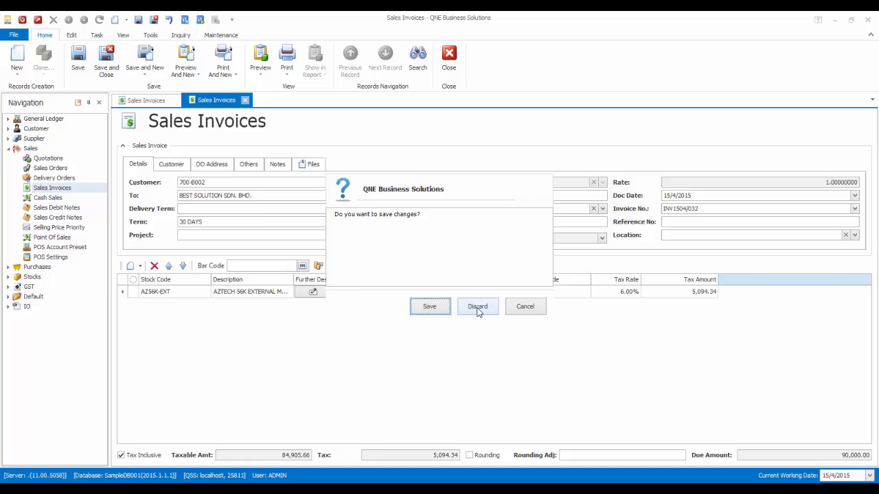
pyautogui.click(479, 307)
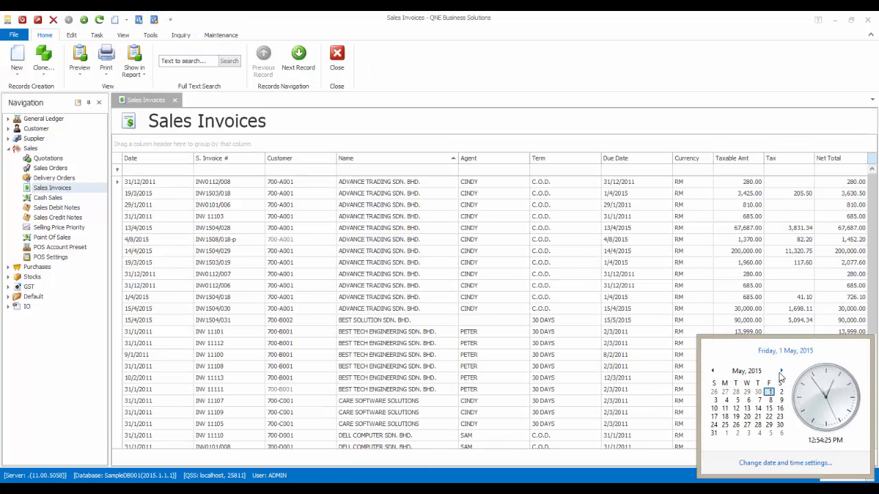
# Change the computer's date to 30 May 2015 in Windows Date and Time.
pyautogui.click(780, 425)
pyautogui.click(785, 463)
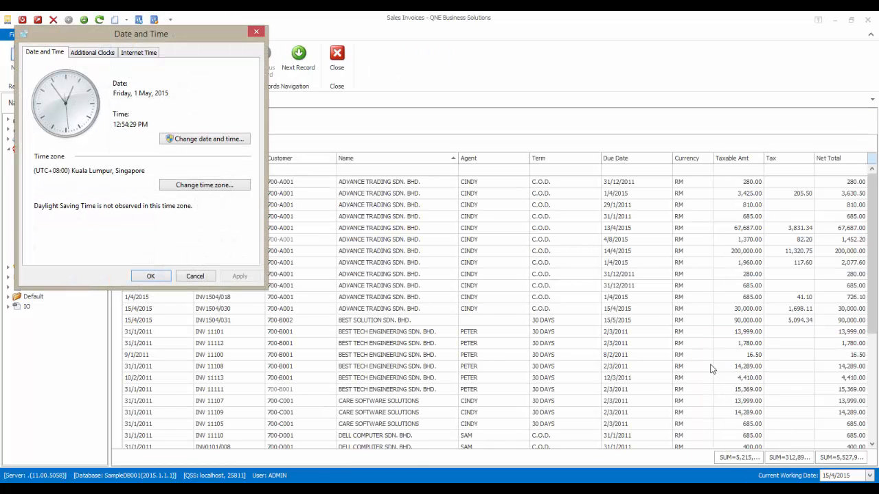
pyautogui.click(205, 139)
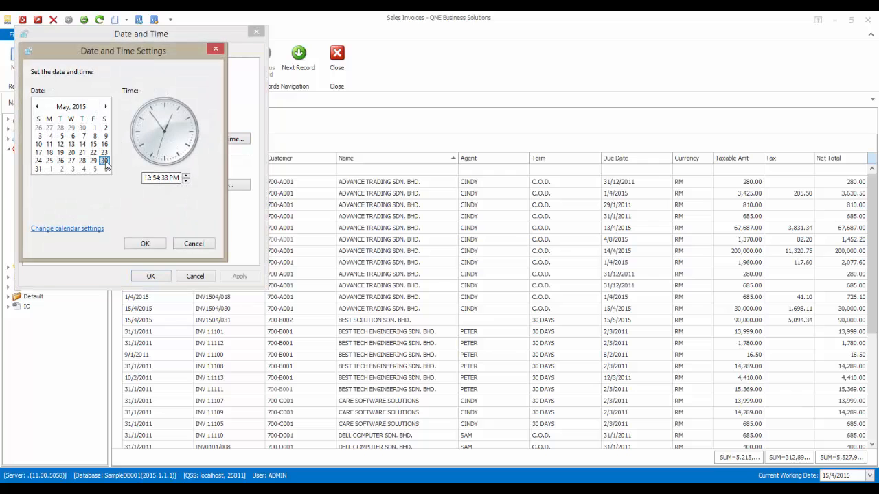
pyautogui.click(103, 160)
pyautogui.click(145, 244)
pyautogui.click(150, 276)
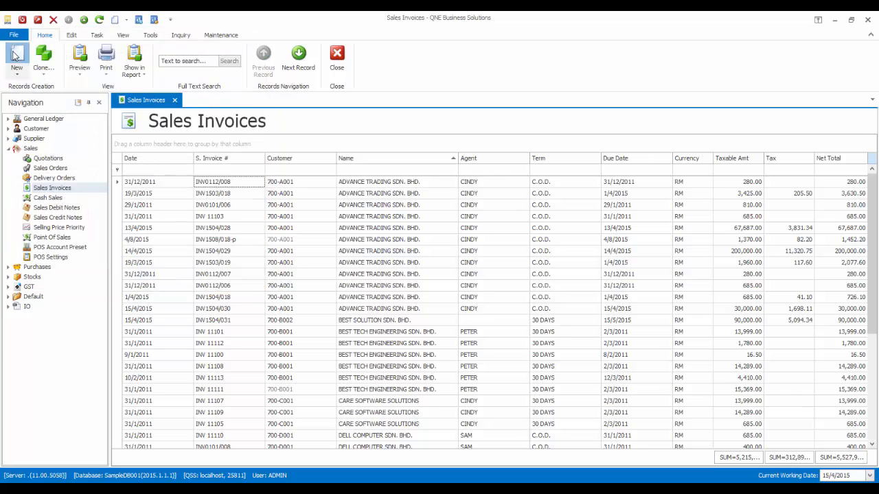
# Create another invoice for BEST SOLUTION SDN. BHD. with one AZ56K-EXT modem line worth 90,000.00.
pyautogui.click(15, 55)
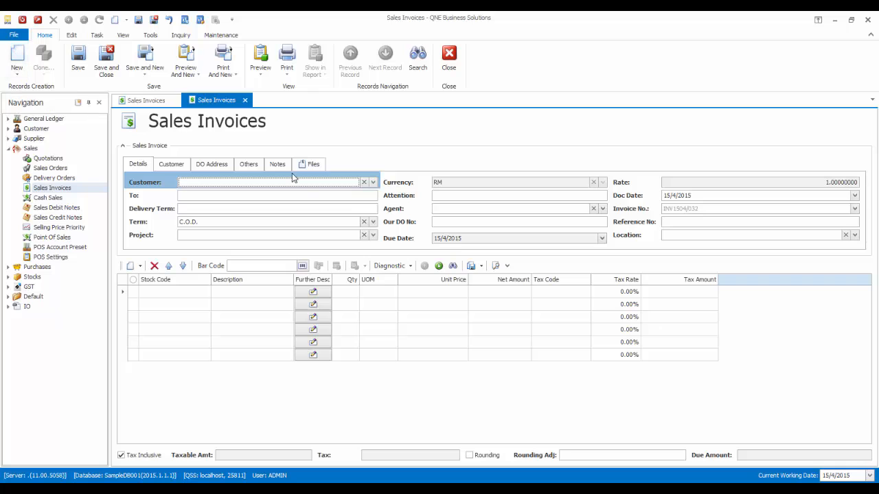
pyautogui.click(373, 182)
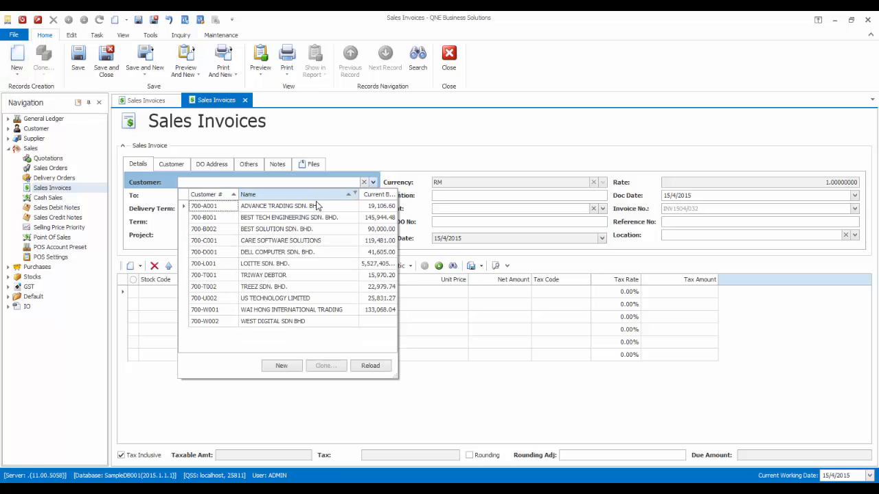
pyautogui.click(276, 229)
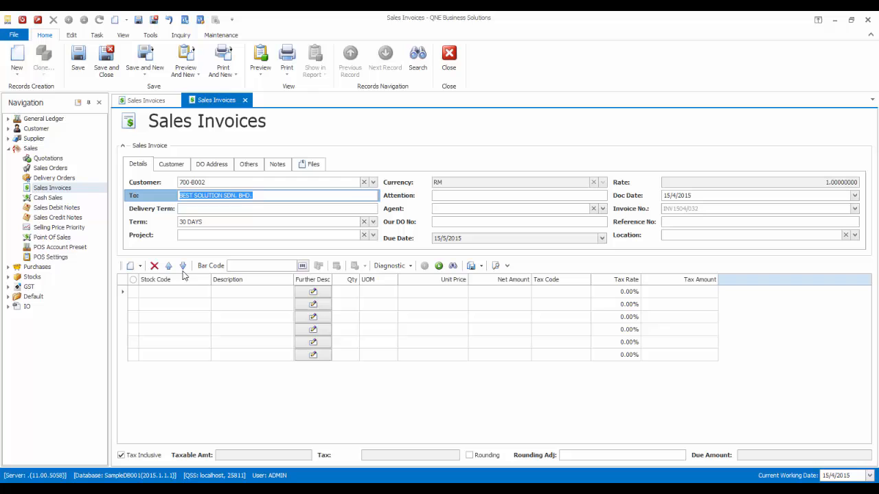
pyautogui.click(189, 292)
pyautogui.click(207, 294)
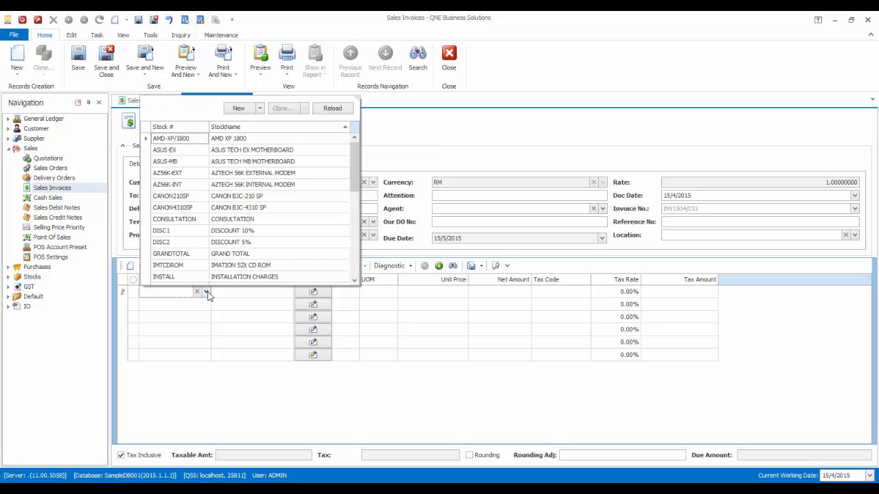
pyautogui.click(247, 173)
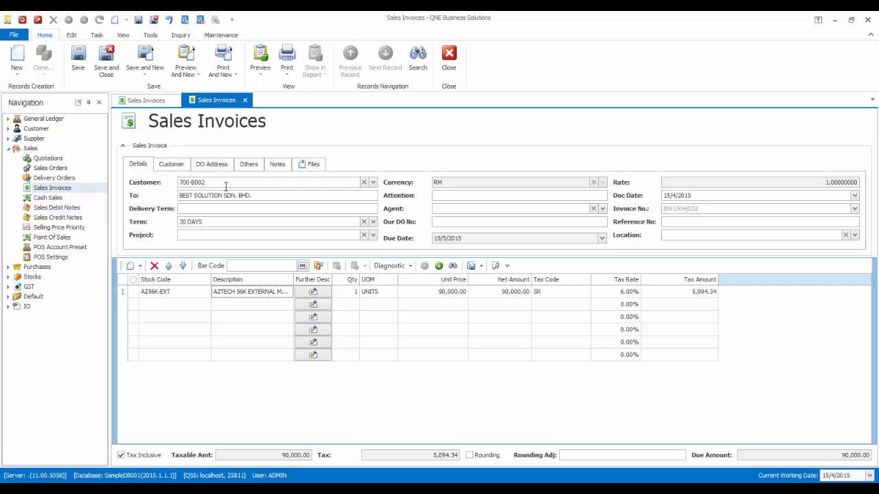
# Attempt to save the invoice; Credit Limit Violation shows 90,000.00 overdue and blocks saving.
pyautogui.click(78, 58)
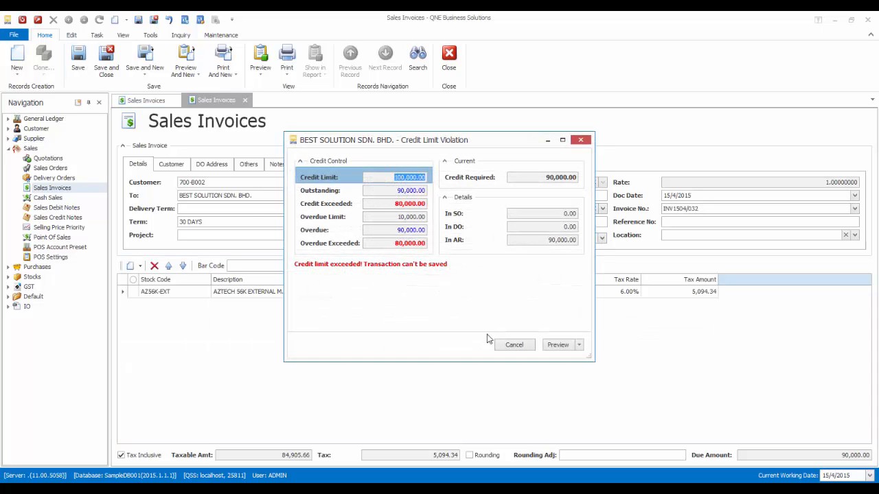